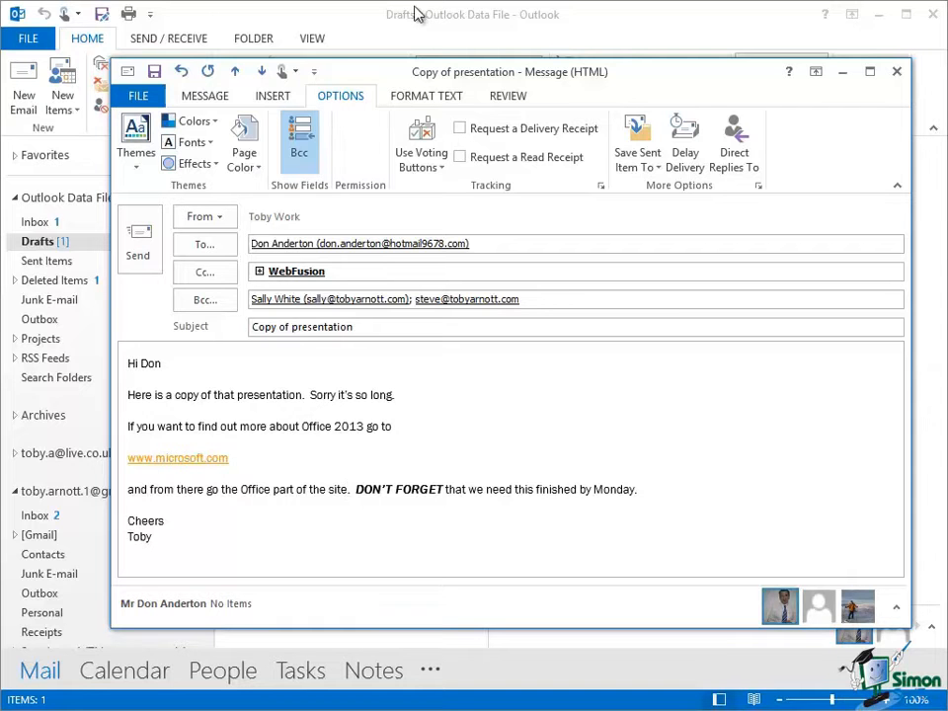
- Show the Insert ribbon commands in the Copy of presentation message
{"action": "left_click", "coordinate": [272, 96]}
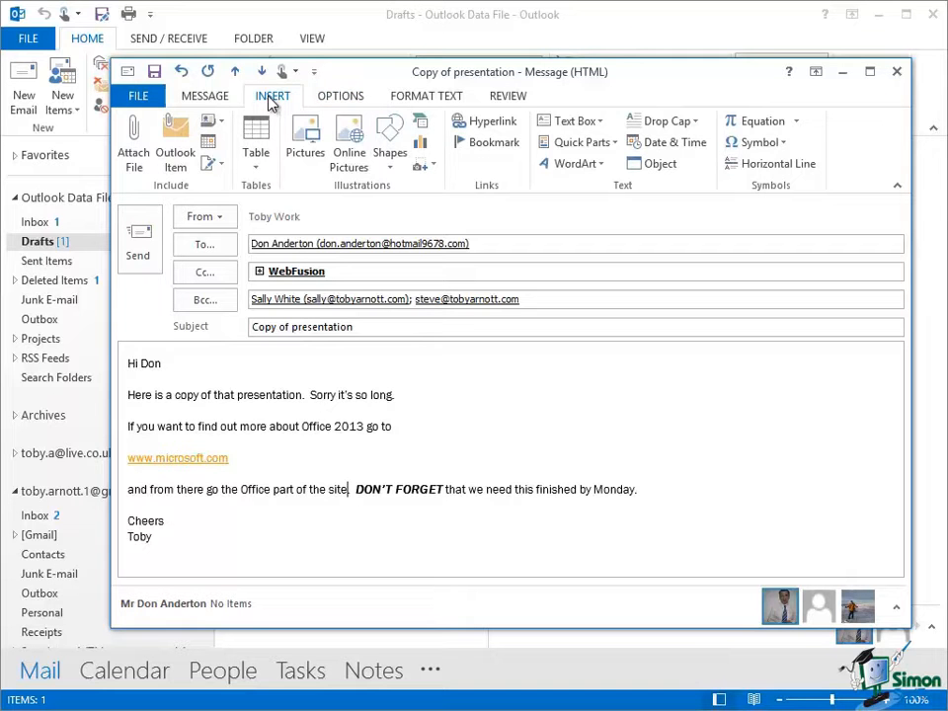
- Open Signatures and Stationery from the Signature dropdown
{"action": "left_click", "coordinate": [222, 165]}
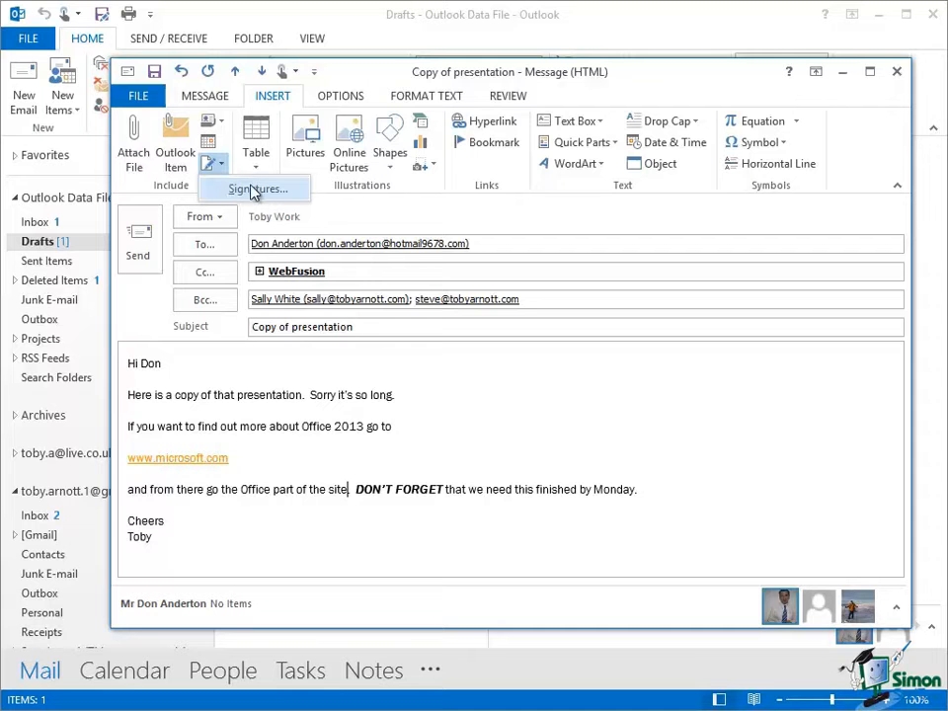
{"action": "left_click", "coordinate": [259, 190]}
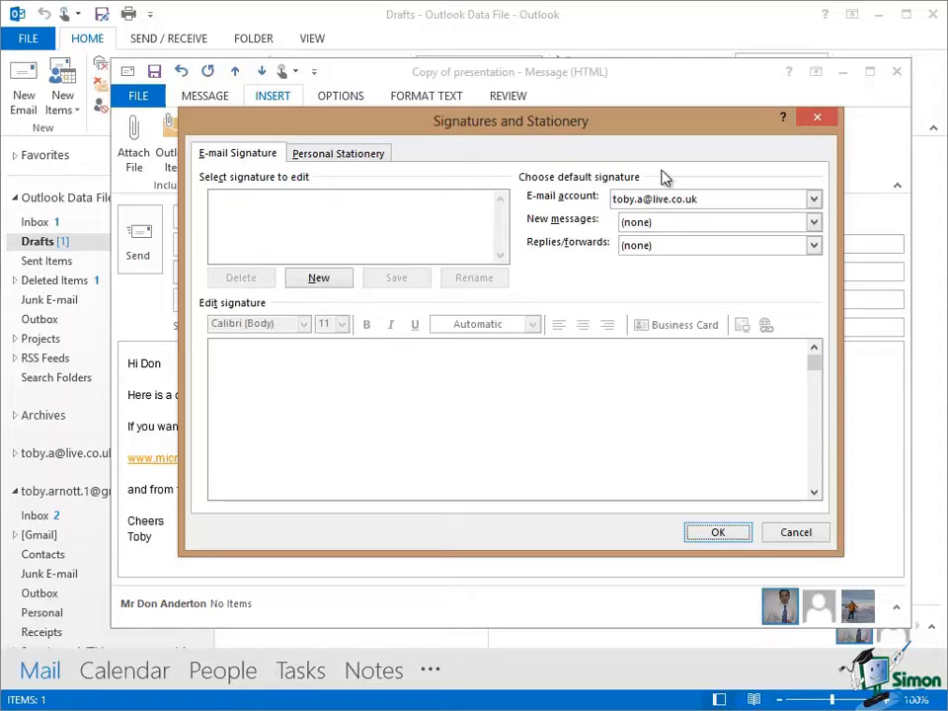
- Create a new signature named 'Toby Work'
{"action": "left_click", "coordinate": [318, 279]}
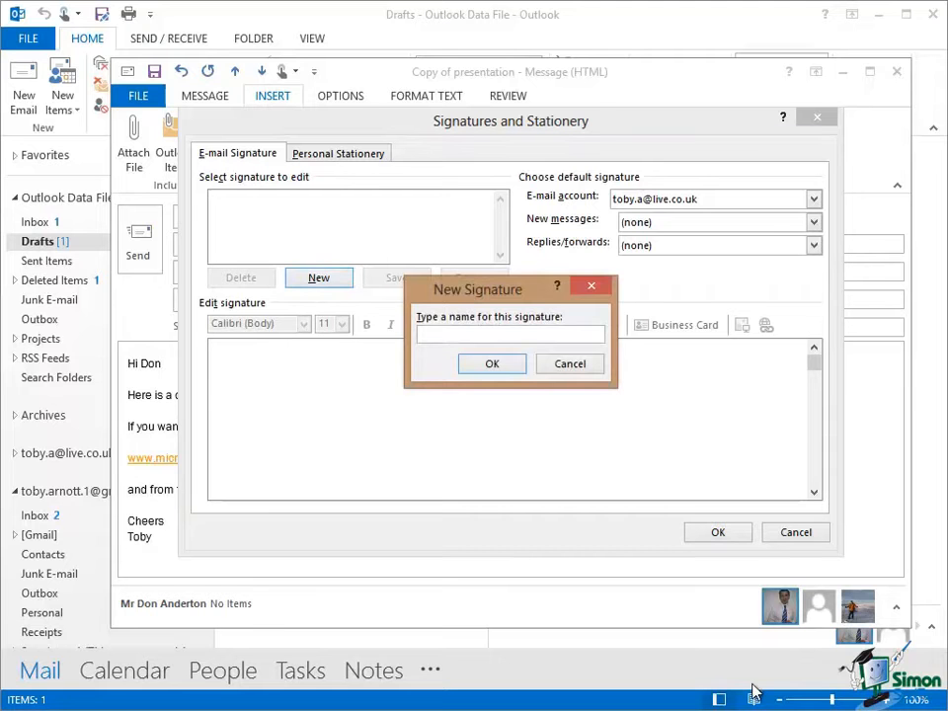
{"action": "type", "text": "Toby Work"}
{"action": "left_click", "coordinate": [494, 364]}
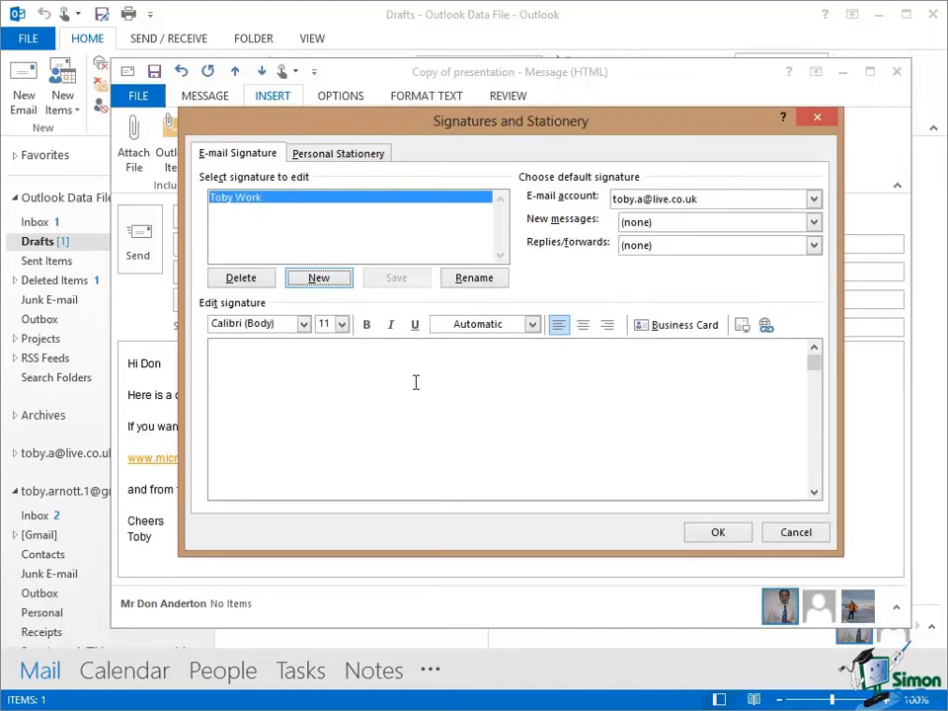
- Write the signature text with the sender's name, phone number, mobile number and company name
{"action": "left_click", "coordinate": [376, 383]}
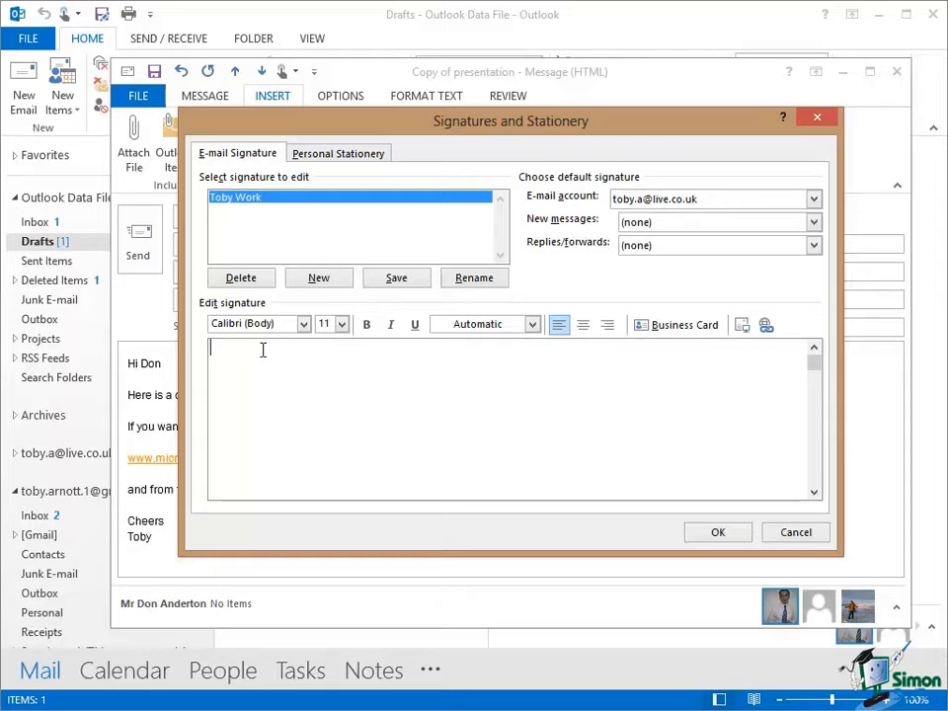
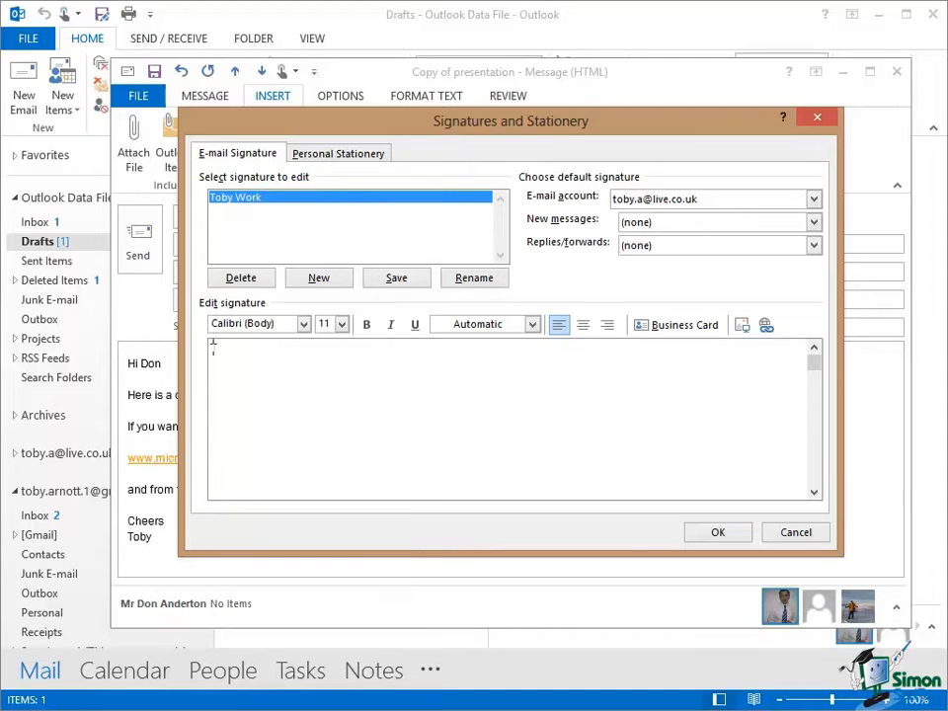
{"action": "key", "text": "Return"}
{"action": "key", "text": "Return"}
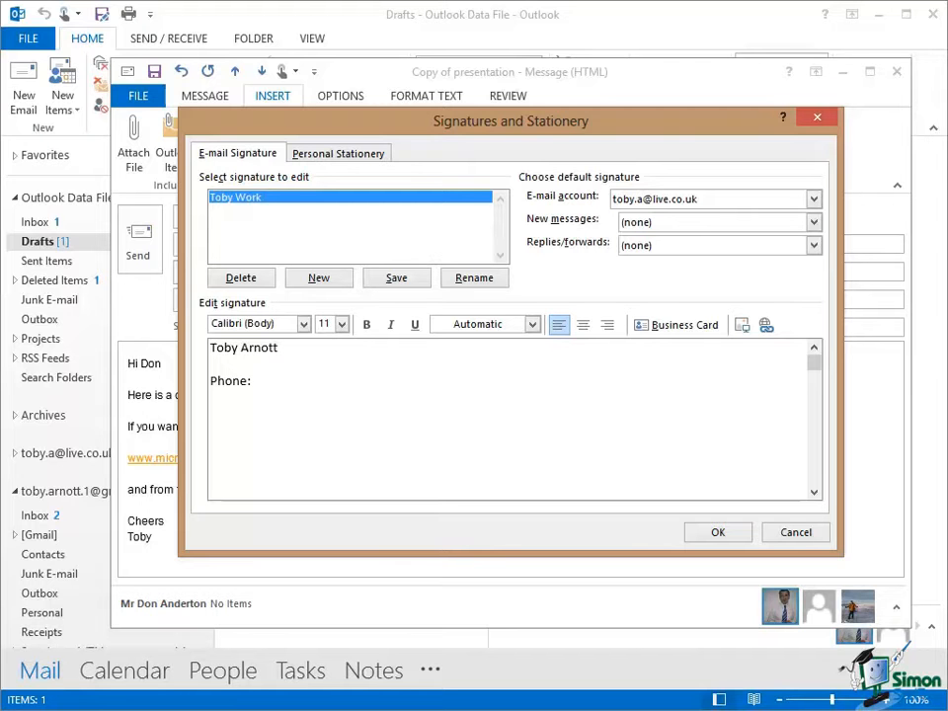
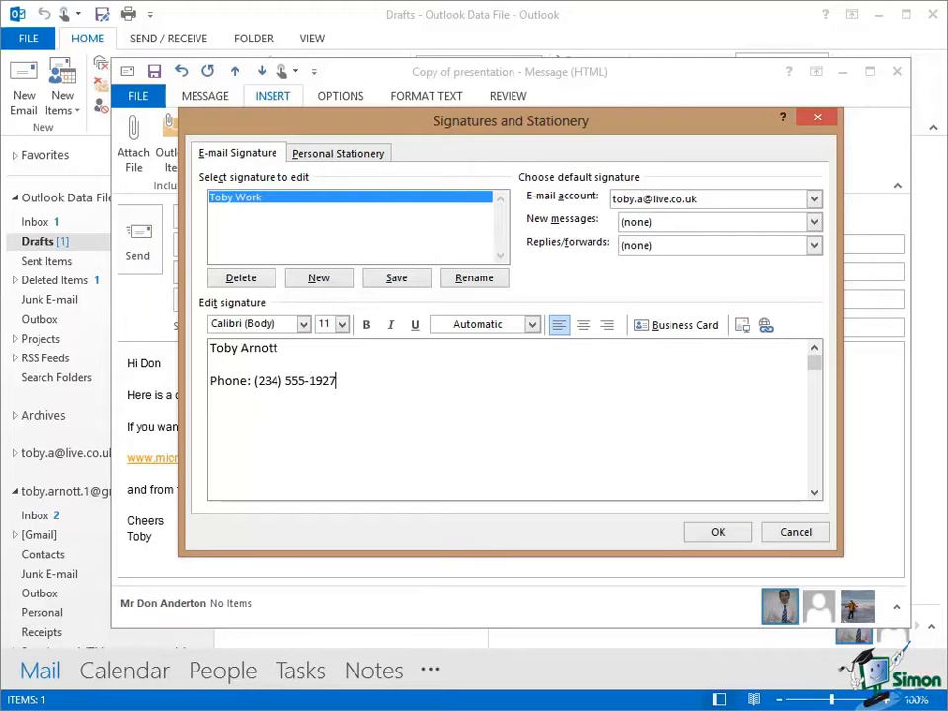
{"action": "key", "text": "Return"}
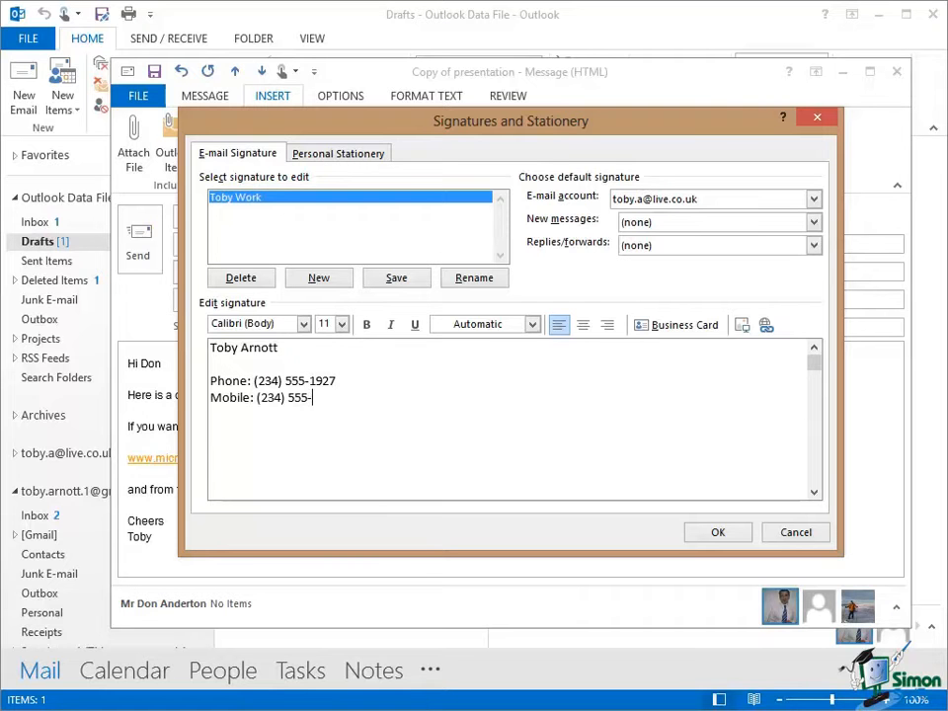
{"action": "key", "text": "Return"}
{"action": "key", "text": "Return"}
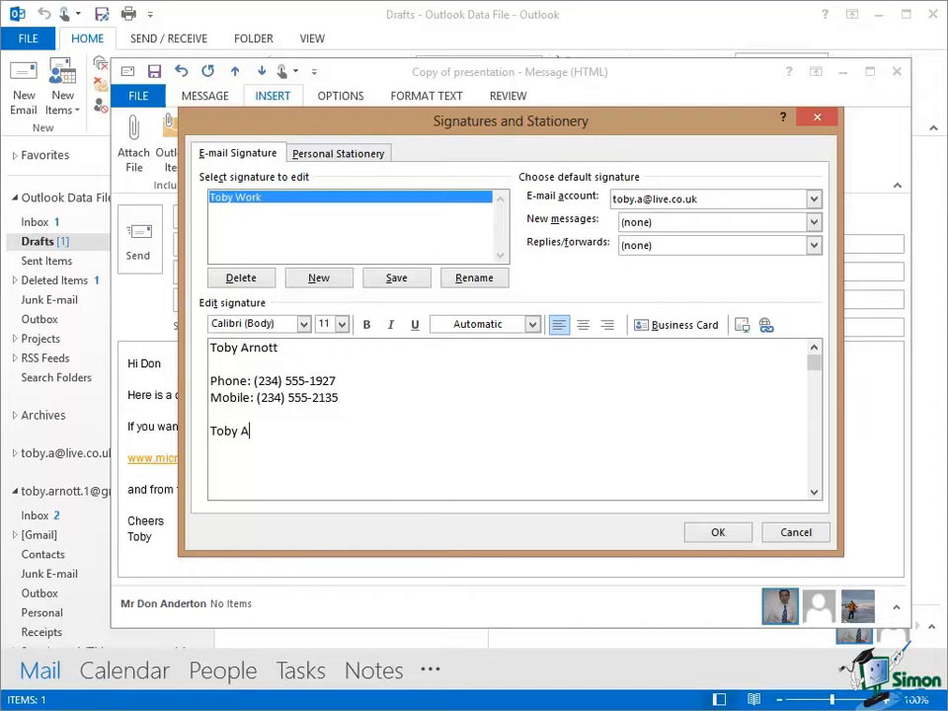
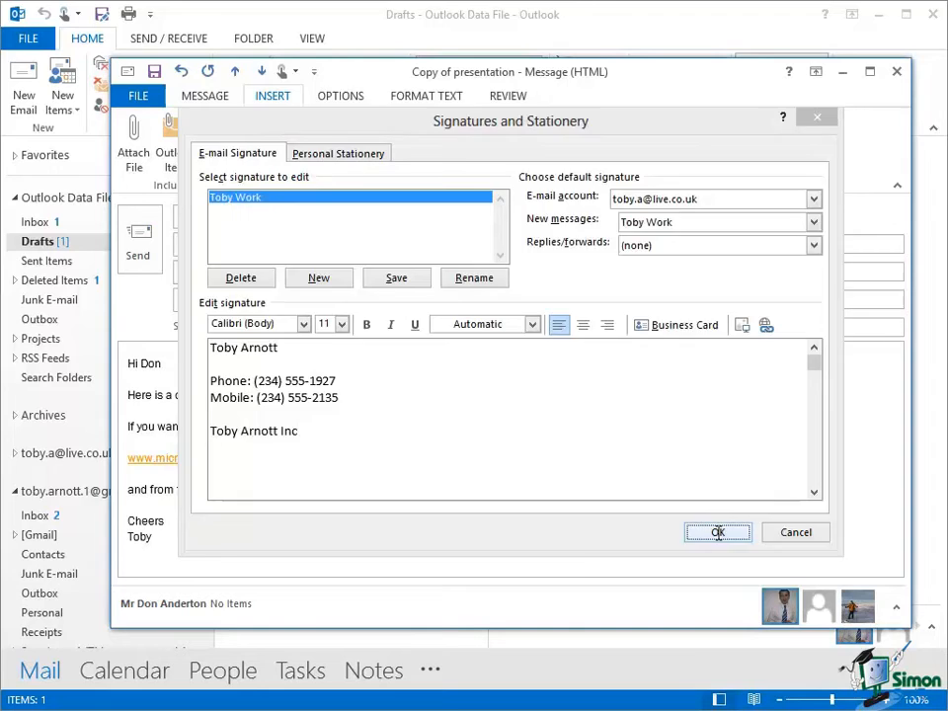
- Save the signature and reopen Signatures and Stationery
{"action": "left_click", "coordinate": [717, 532]}
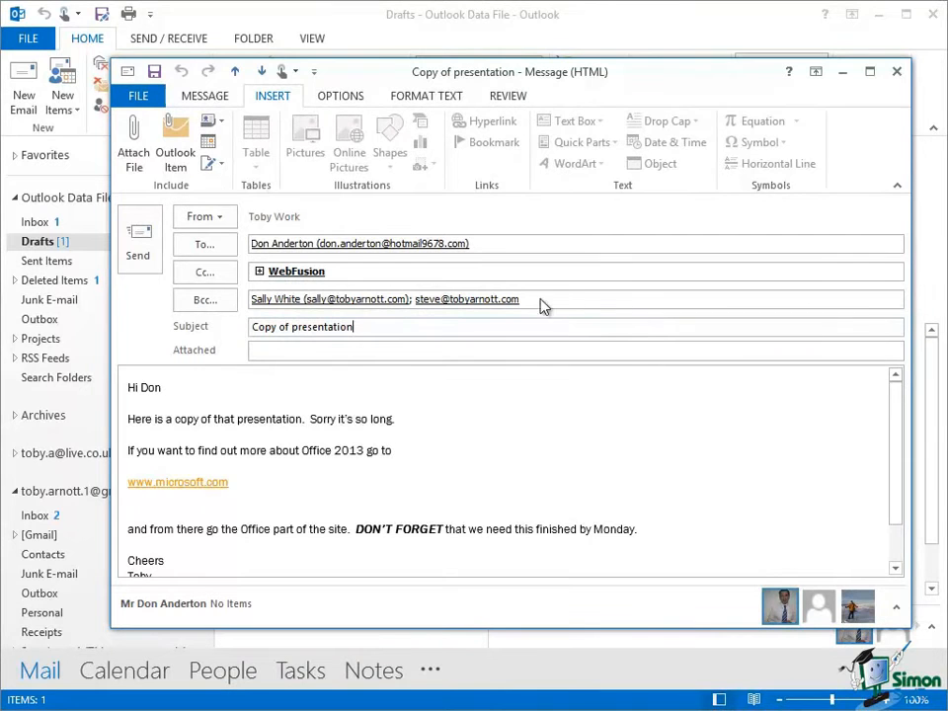
{"action": "left_click", "coordinate": [221, 165]}
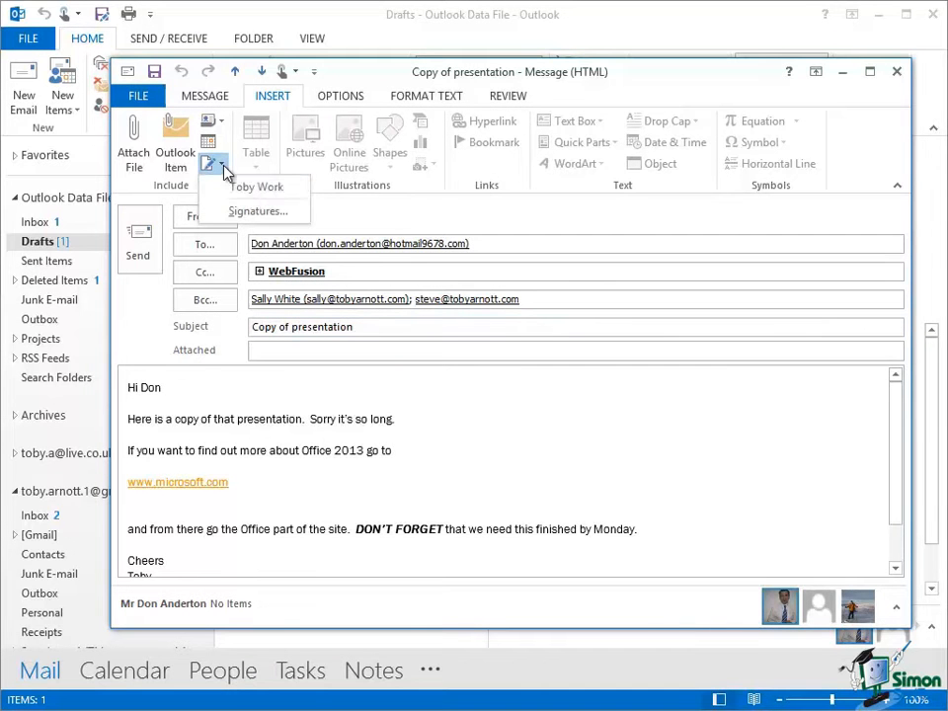
{"action": "left_click", "coordinate": [256, 210]}
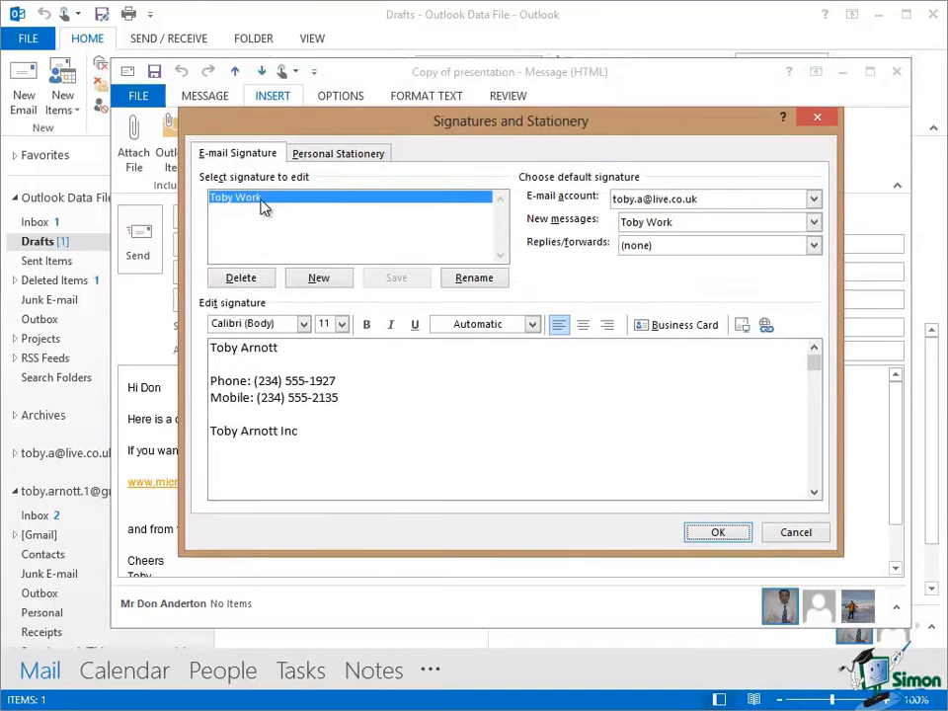
- Add an 'Email:' line with the sender's email address below the name
{"action": "left_click", "coordinate": [213, 365]}
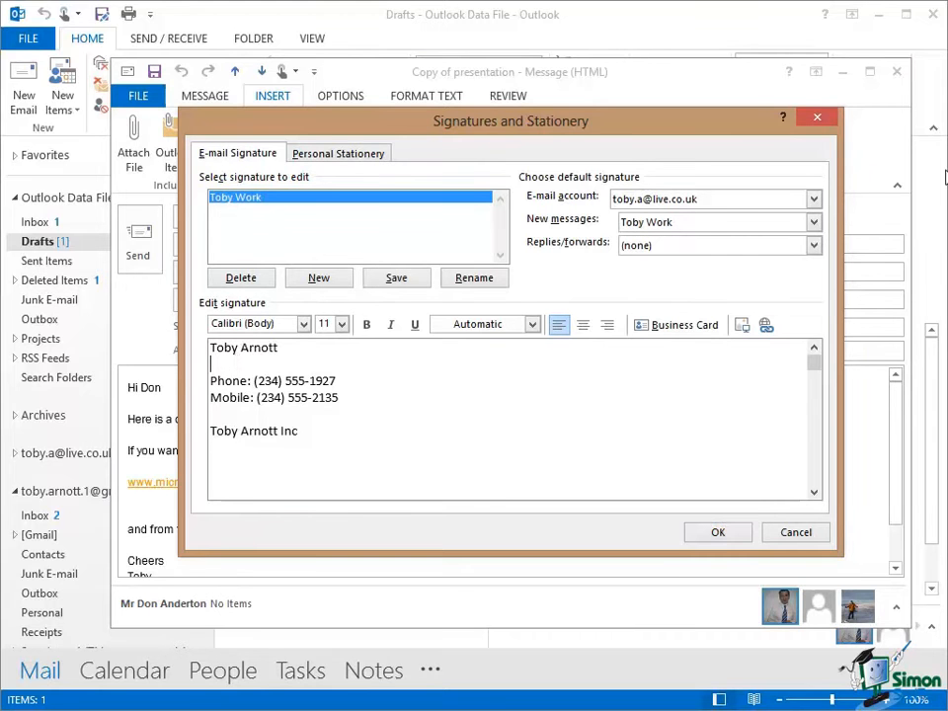
{"action": "key", "text": "Return"}
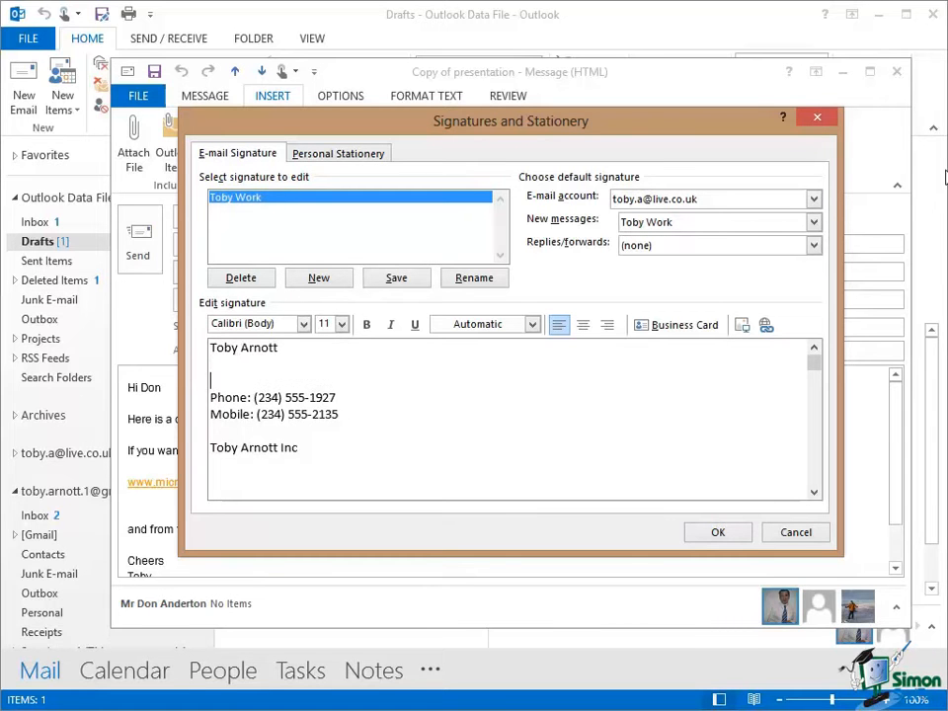
{"action": "type", "text": "Emai"}
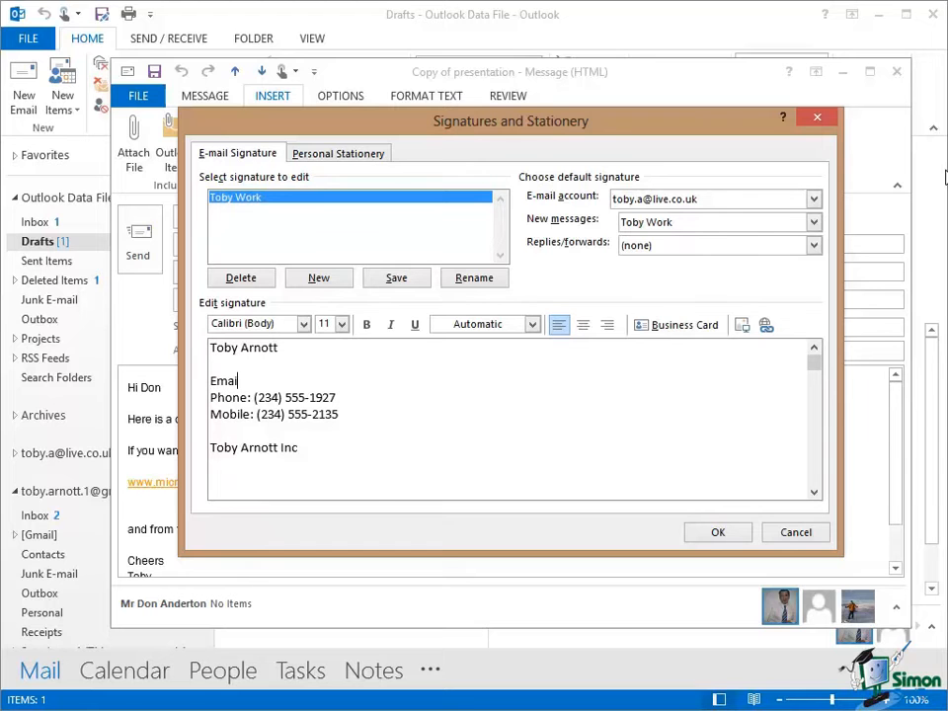
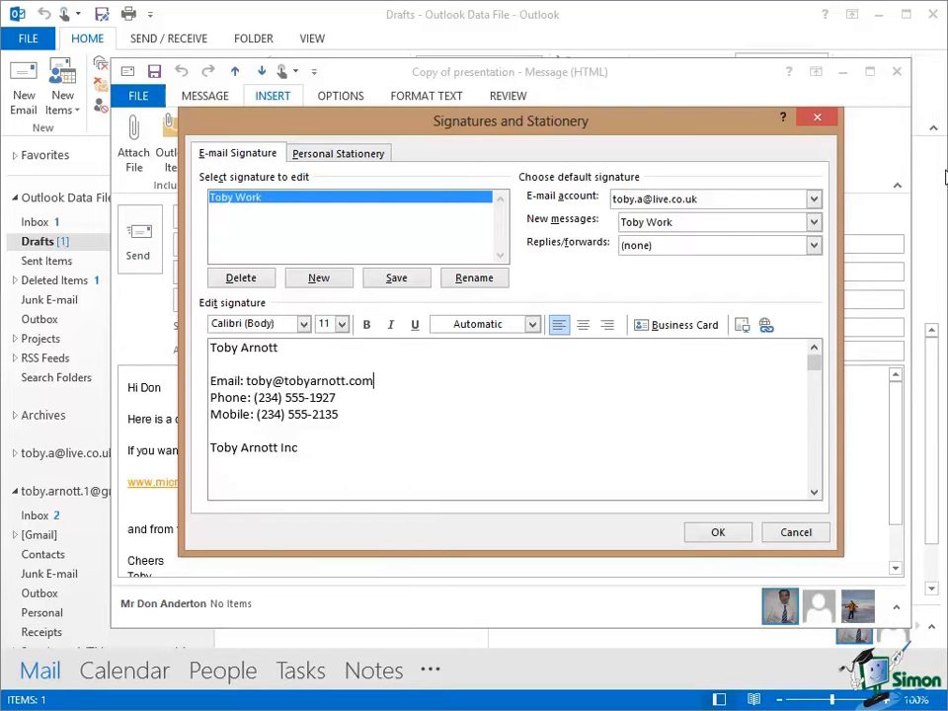
{"action": "key", "text": "Return"}
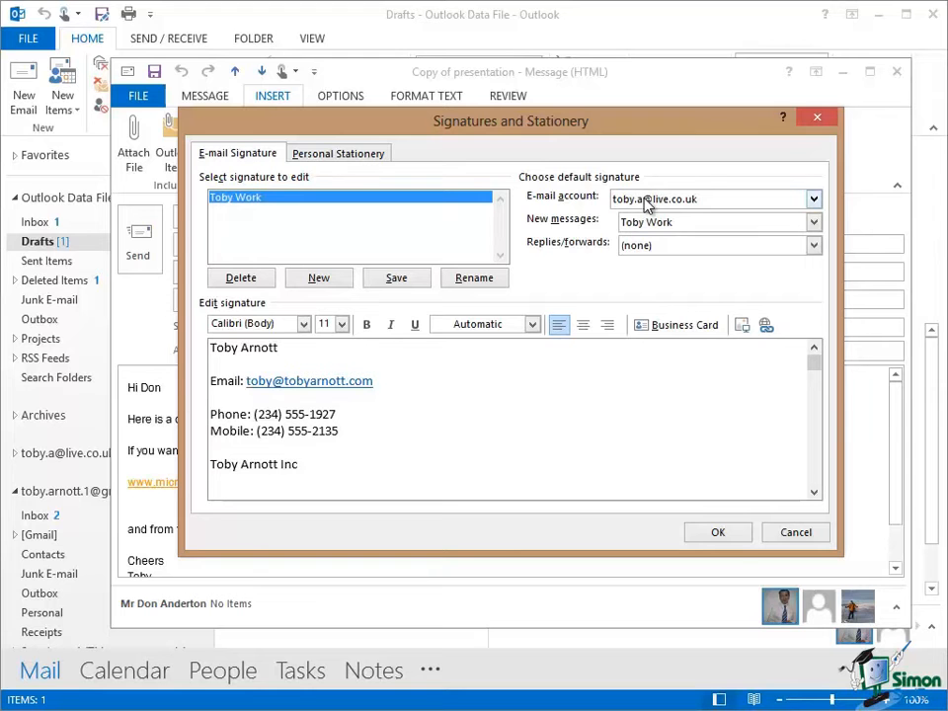
- For the Toby Work account, set Toby Work as the new-message signature
{"action": "left_click", "coordinate": [815, 223]}
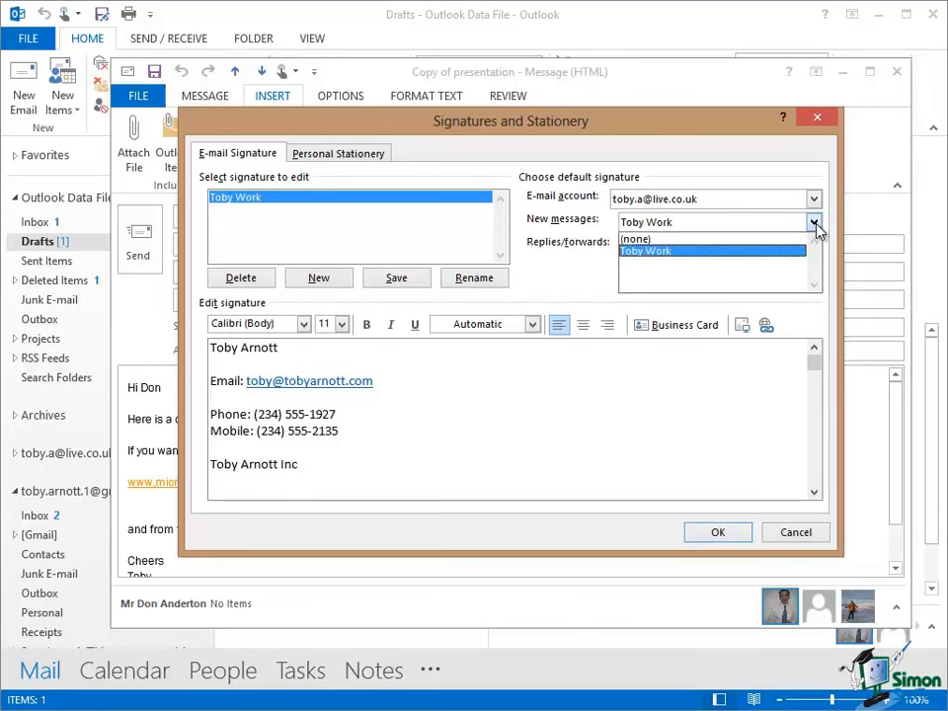
{"action": "left_click", "coordinate": [652, 240]}
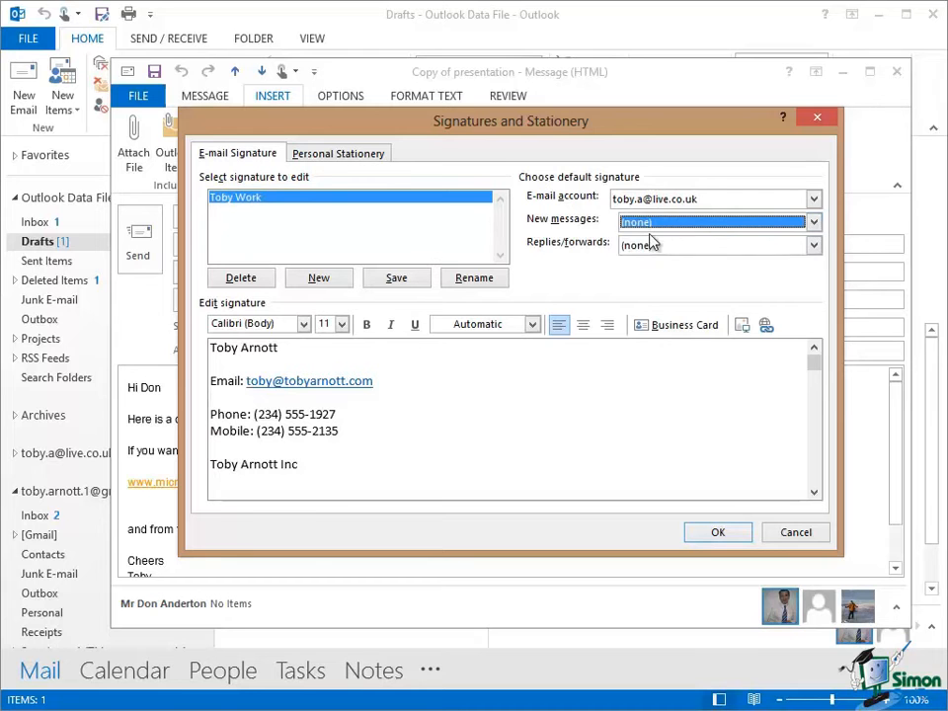
{"action": "left_click", "coordinate": [814, 201]}
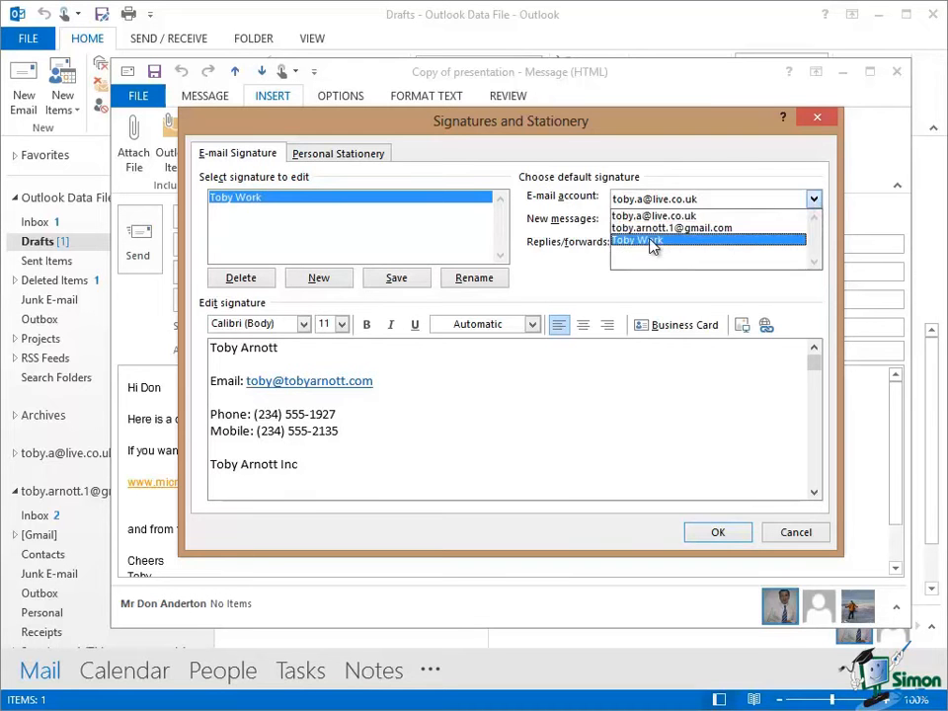
{"action": "left_click", "coordinate": [650, 241]}
{"action": "left_click", "coordinate": [813, 223]}
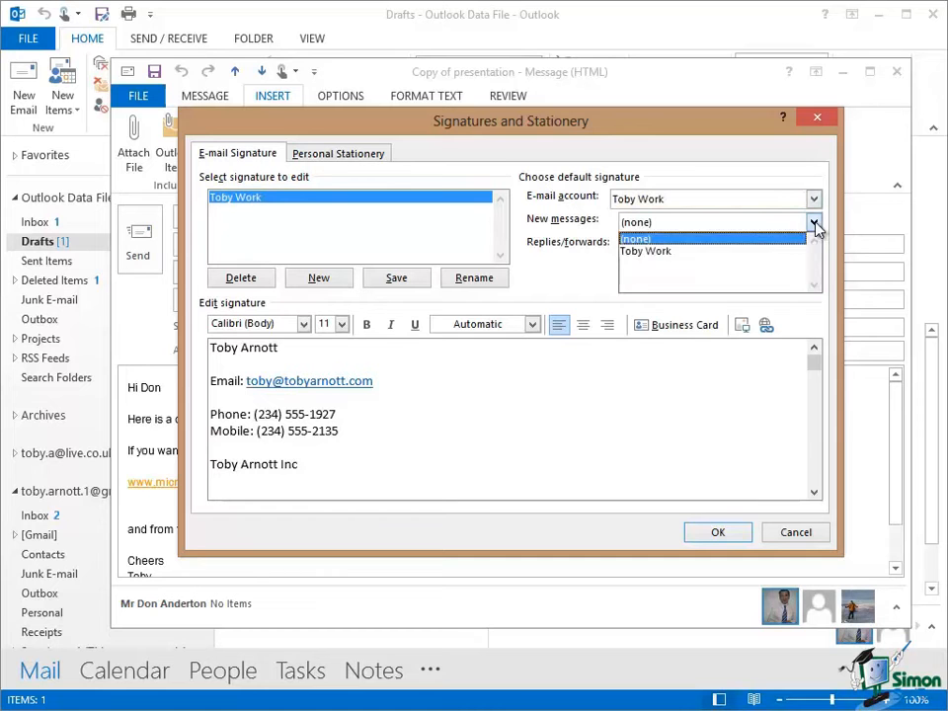
{"action": "left_click", "coordinate": [684, 252]}
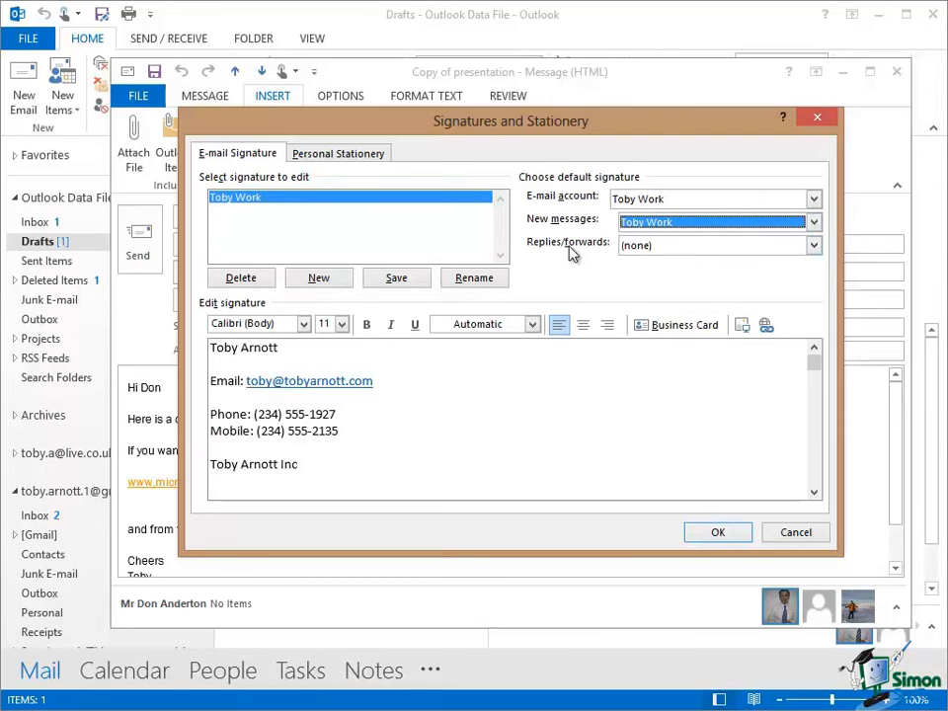
- Leave the replies/forwards signature set to (none)
{"action": "left_click", "coordinate": [815, 246]}
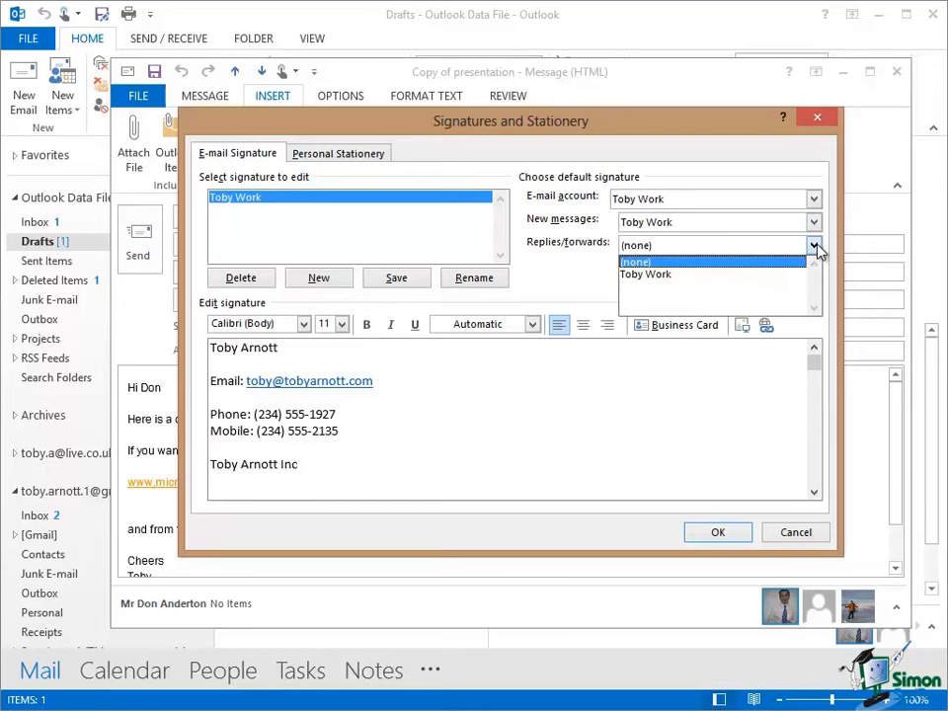
{"action": "left_click", "coordinate": [667, 275]}
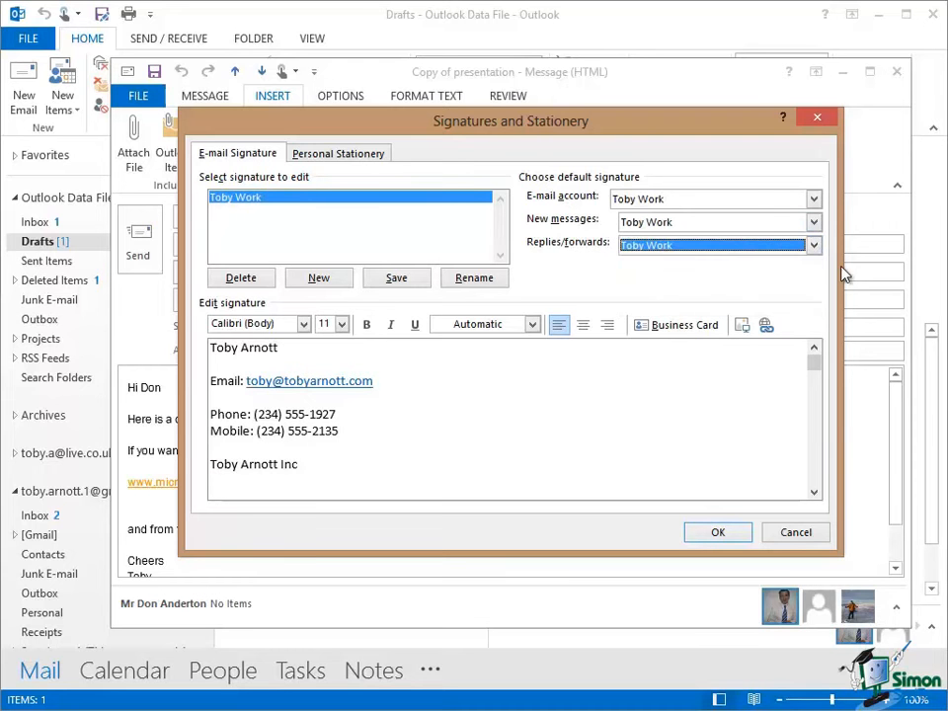
{"action": "left_click", "coordinate": [815, 246]}
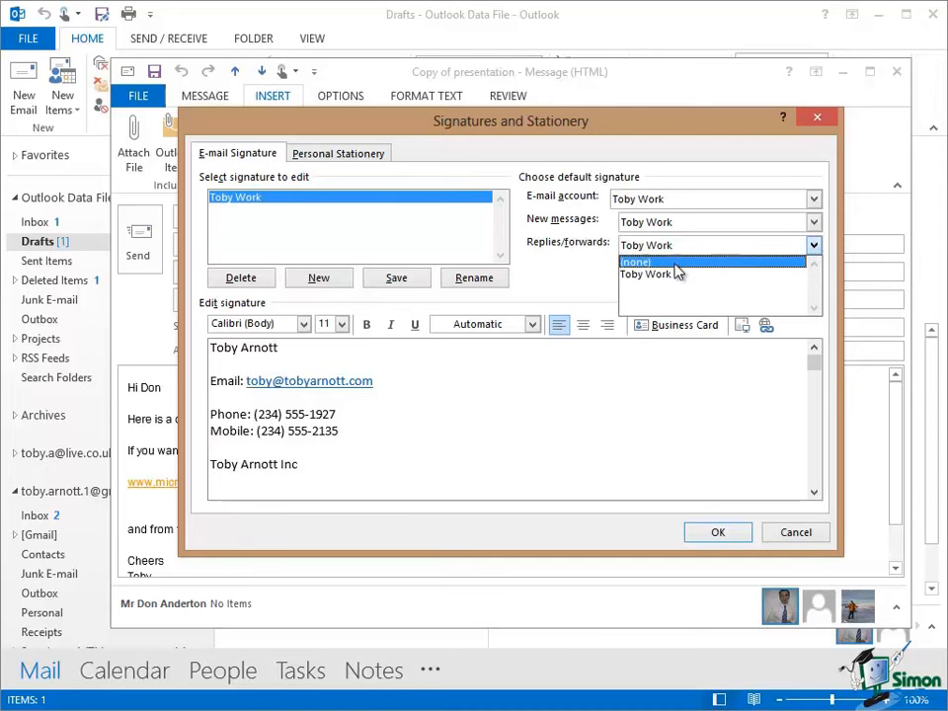
{"action": "left_click", "coordinate": [638, 263]}
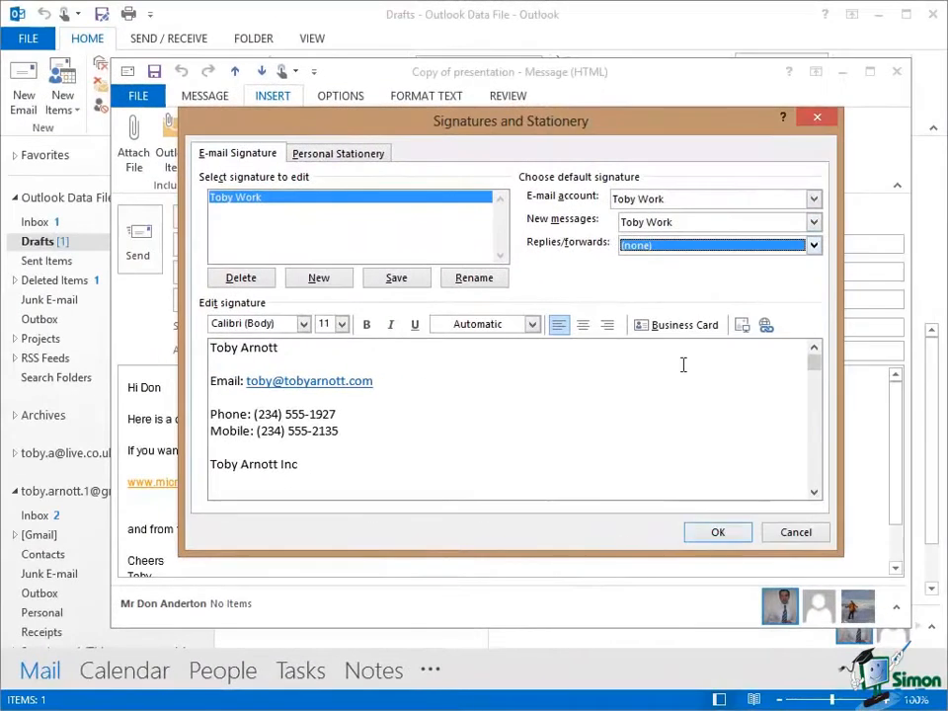
- Save the signature settings and add blank lines below 'Cheers Toby' in the draft
{"action": "left_click", "coordinate": [653, 510]}
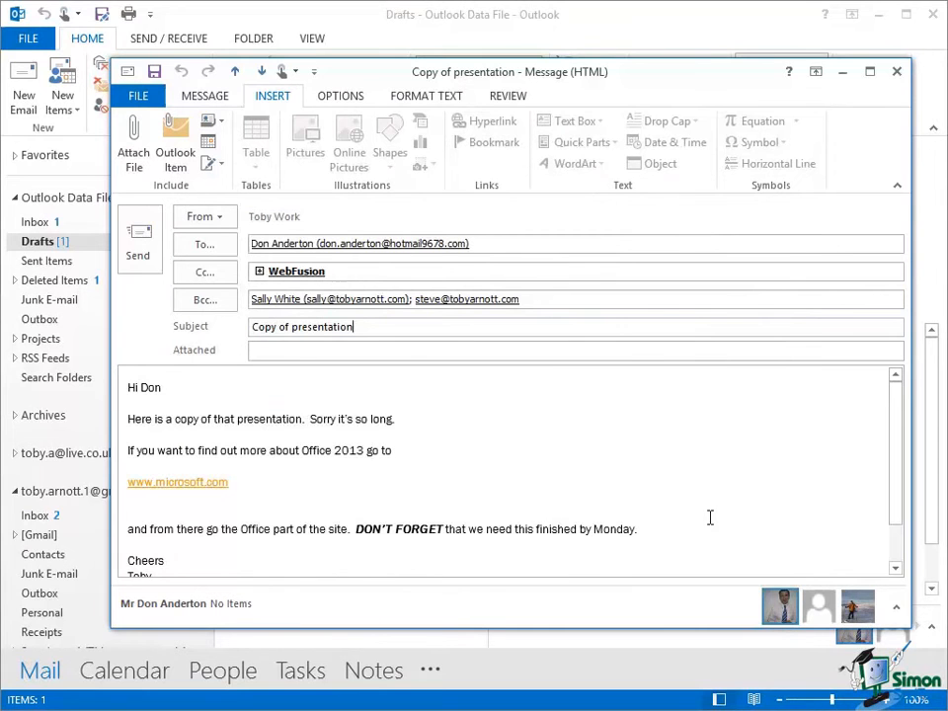
{"action": "scroll", "coordinate": [710, 519], "scroll_direction": "down", "scroll_amount": 1}
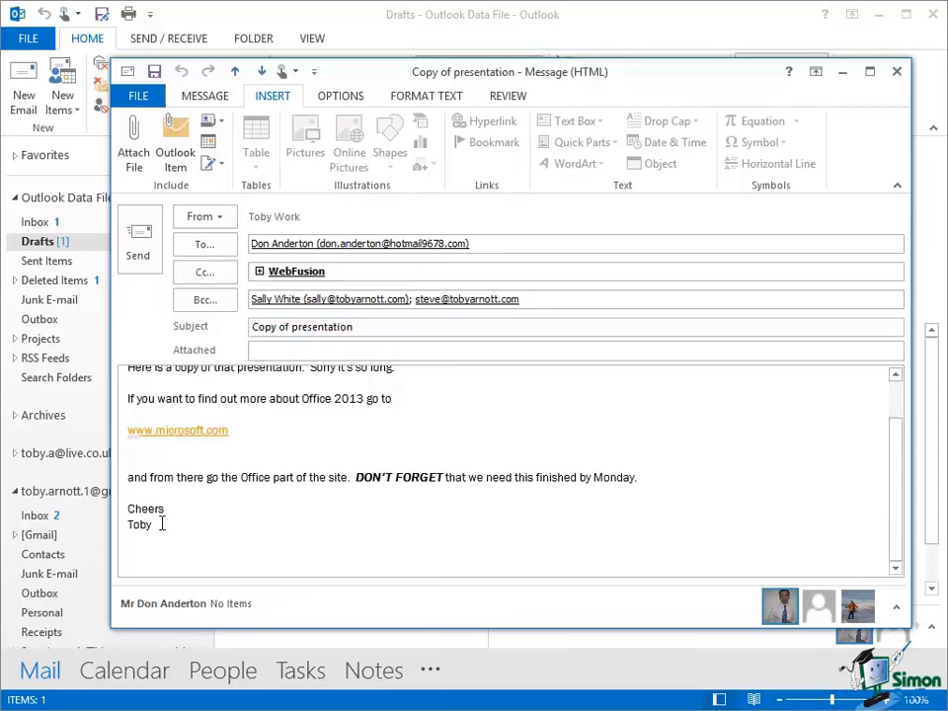
{"action": "left_click", "coordinate": [162, 524]}
{"action": "key", "text": "Return"}
{"action": "key", "text": "Return"}
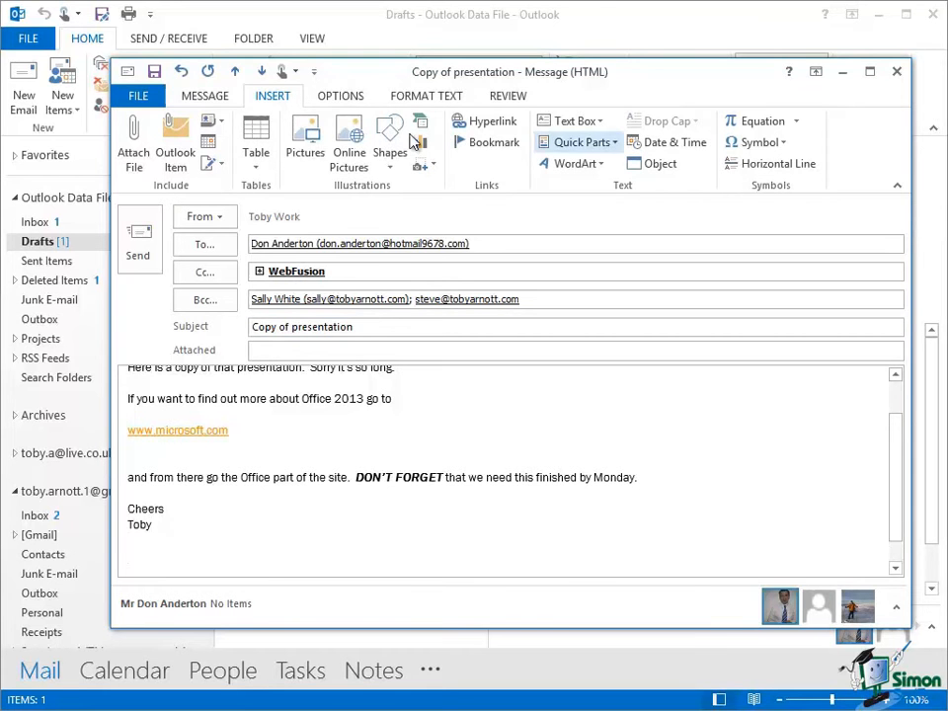
- Insert the Toby Work signature into the message body
{"action": "left_click", "coordinate": [219, 170]}
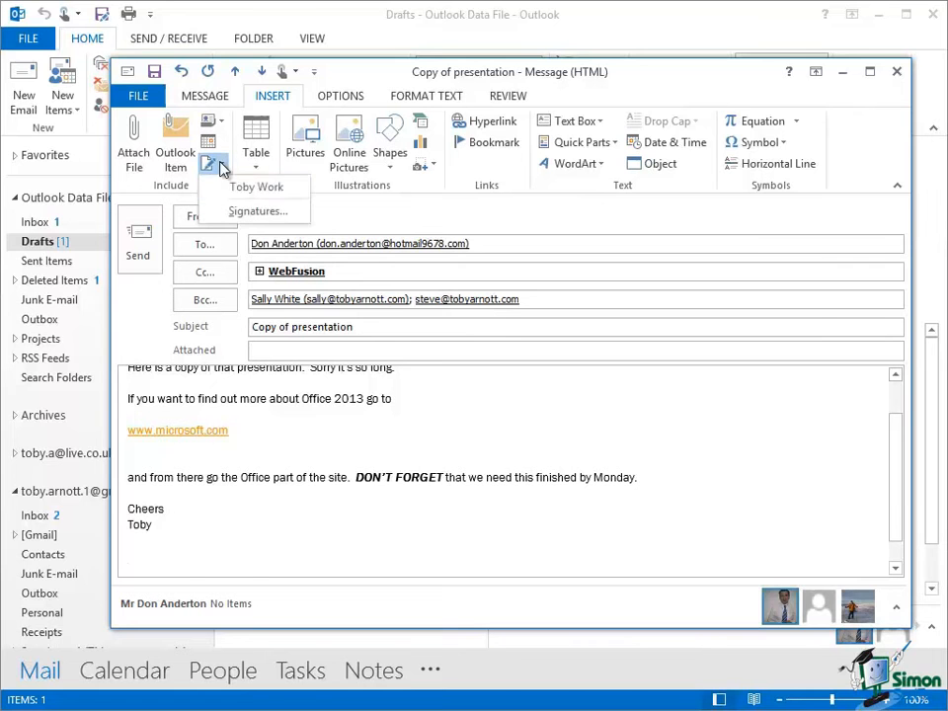
{"action": "left_click", "coordinate": [256, 193]}
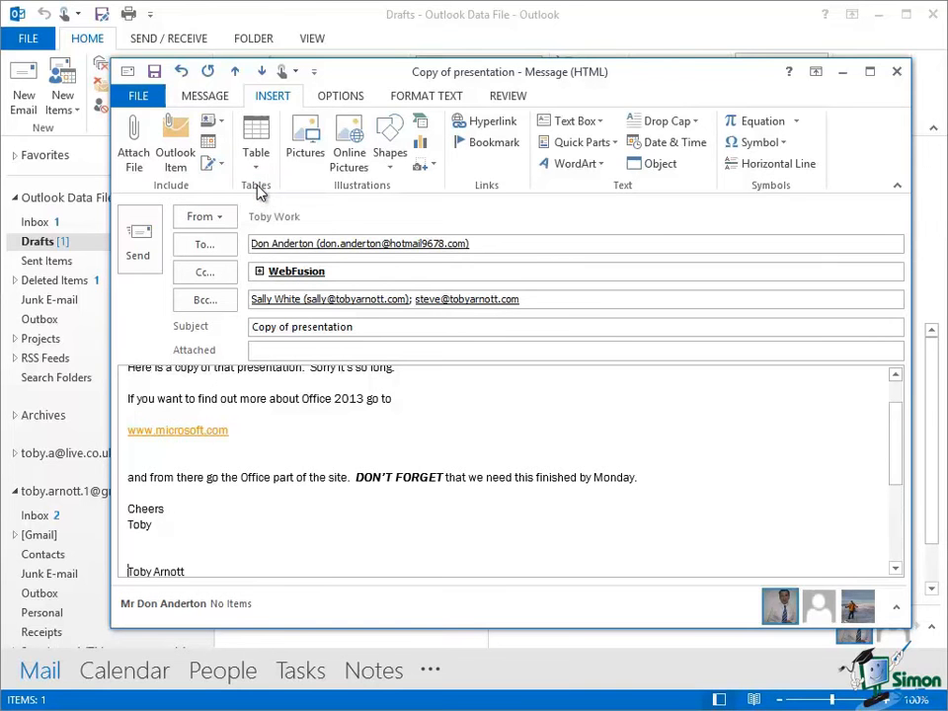
{"action": "scroll", "coordinate": [232, 424], "scroll_direction": "down", "scroll_amount": 5}
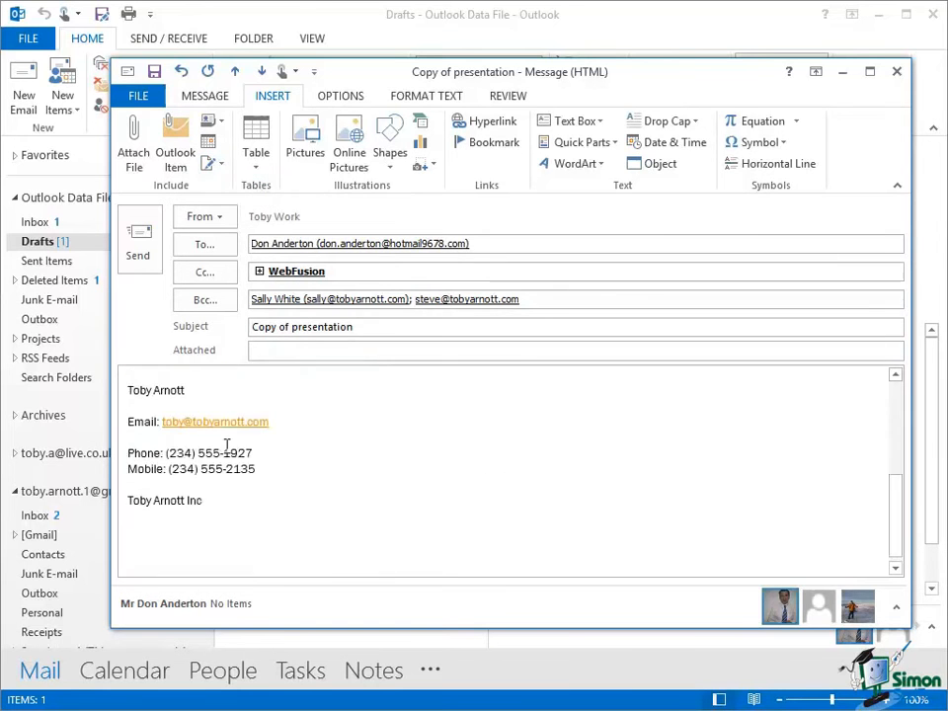
{"action": "scroll", "coordinate": [228, 444], "scroll_direction": "up", "scroll_amount": 2}
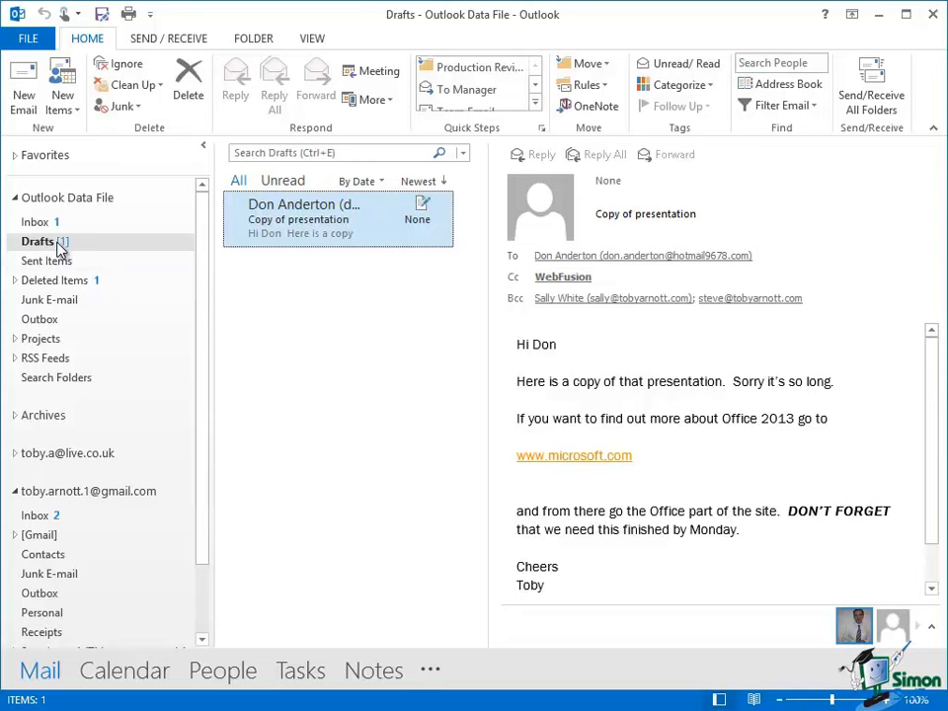
- Show the personal email account's folder and start a new email to check the signature
{"action": "left_click", "coordinate": [24, 93]}
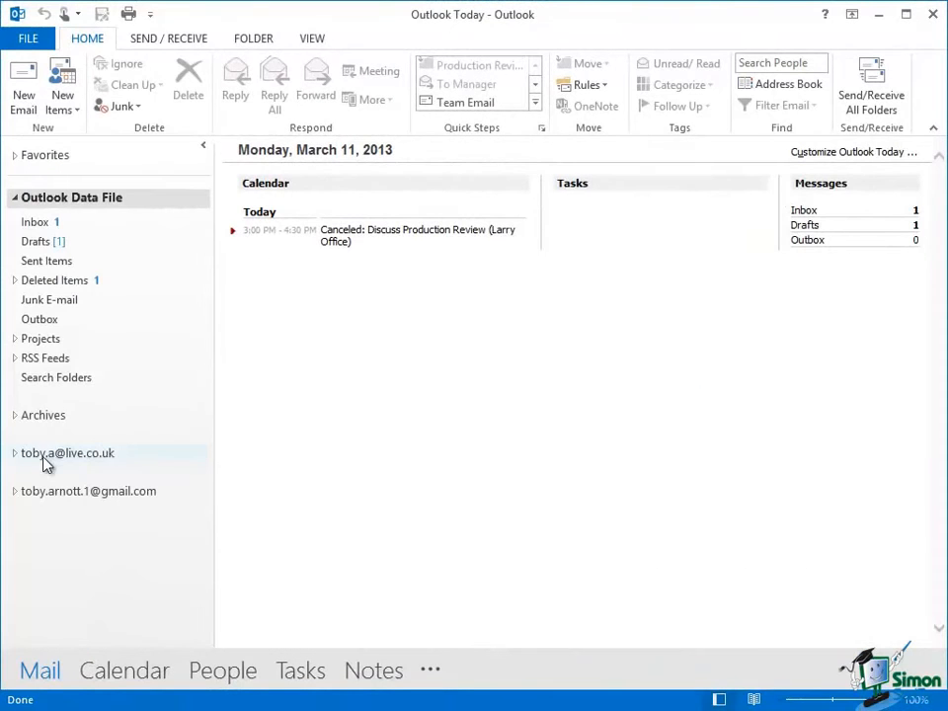
{"action": "left_click", "coordinate": [43, 459]}
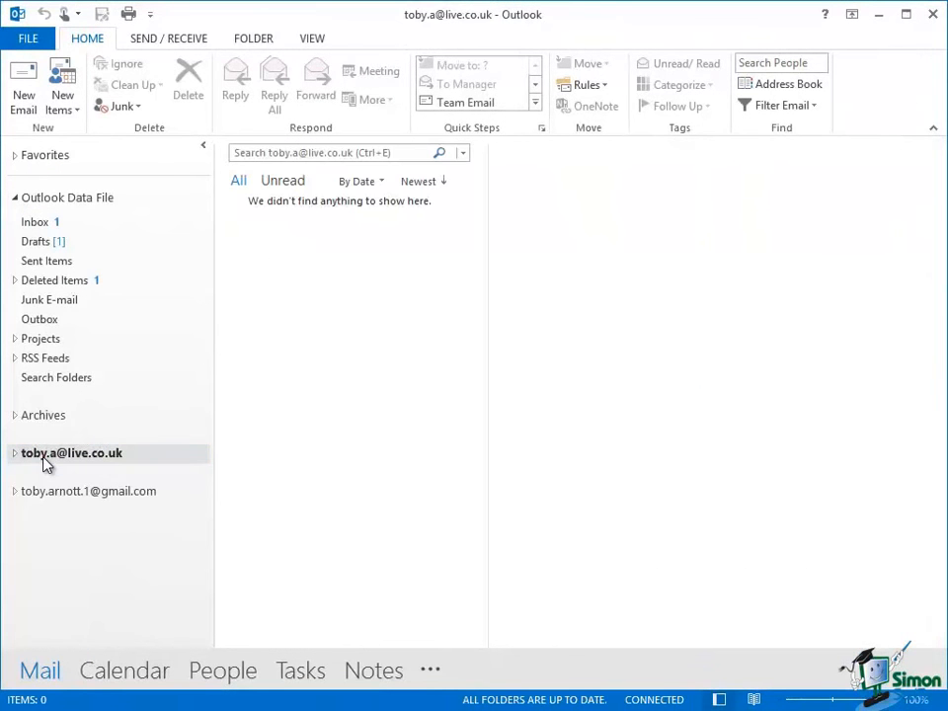
{"action": "left_click", "coordinate": [26, 95]}
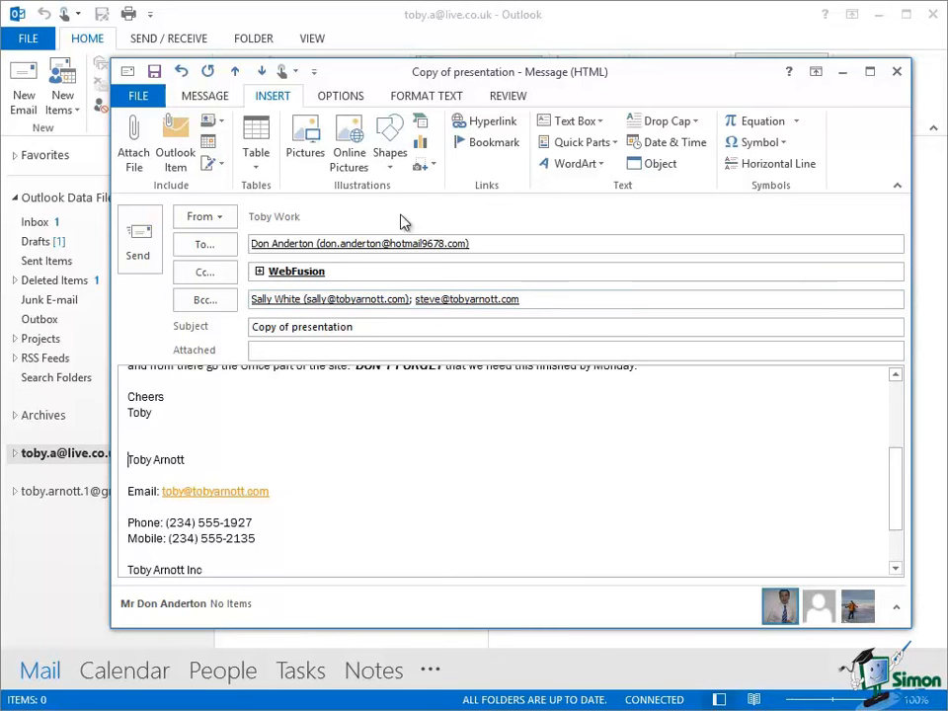
- Attach Microsoft Initiative.pptx from the Desktop to the email
{"action": "left_click", "coordinate": [140, 129]}
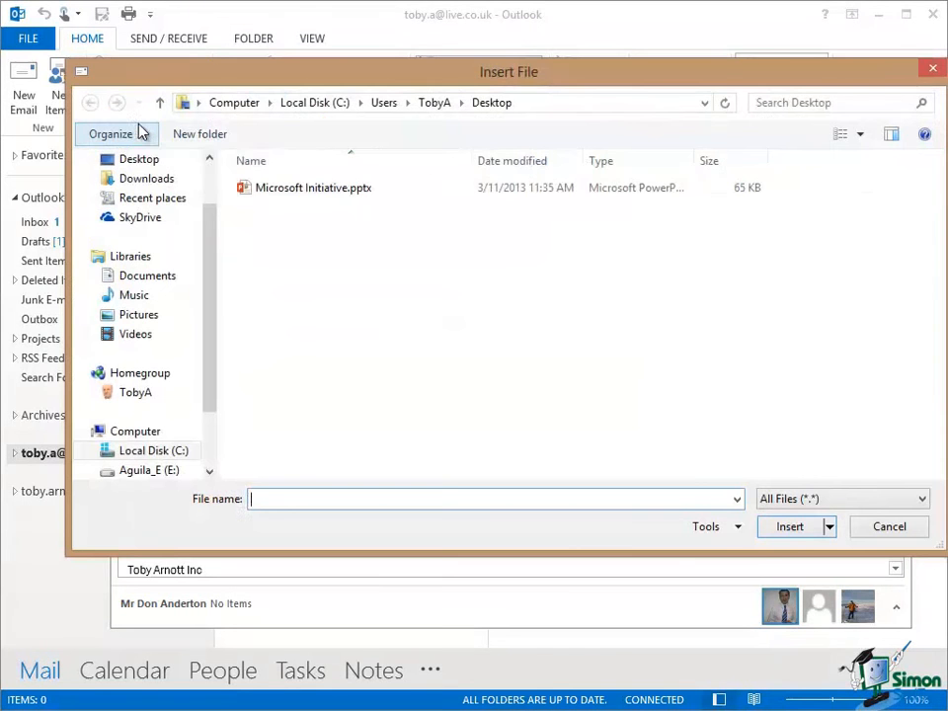
{"action": "left_click", "coordinate": [146, 164]}
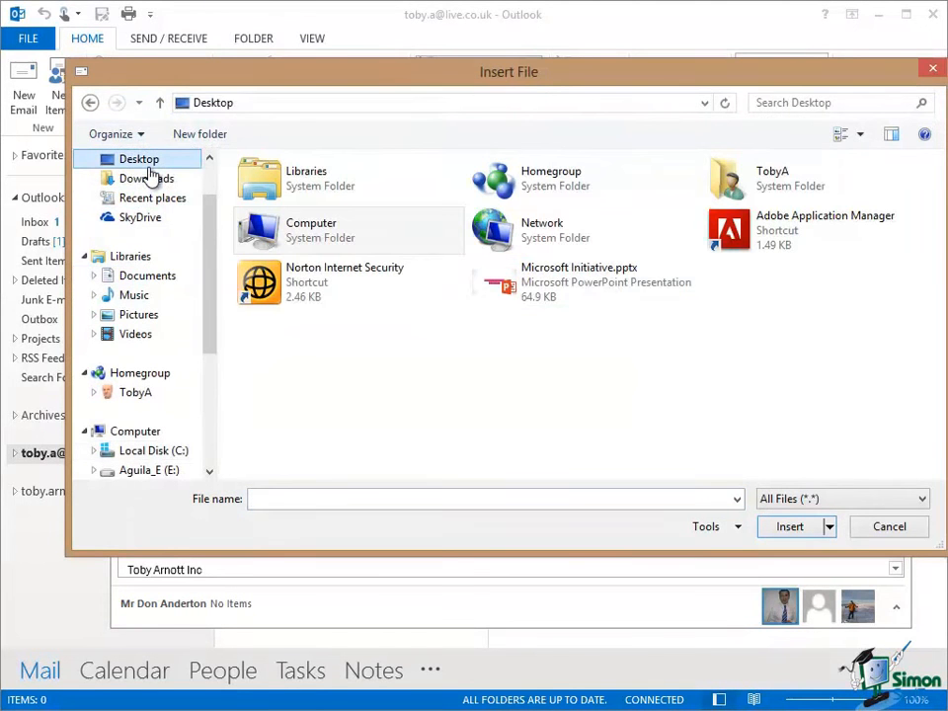
{"action": "left_click", "coordinate": [610, 282]}
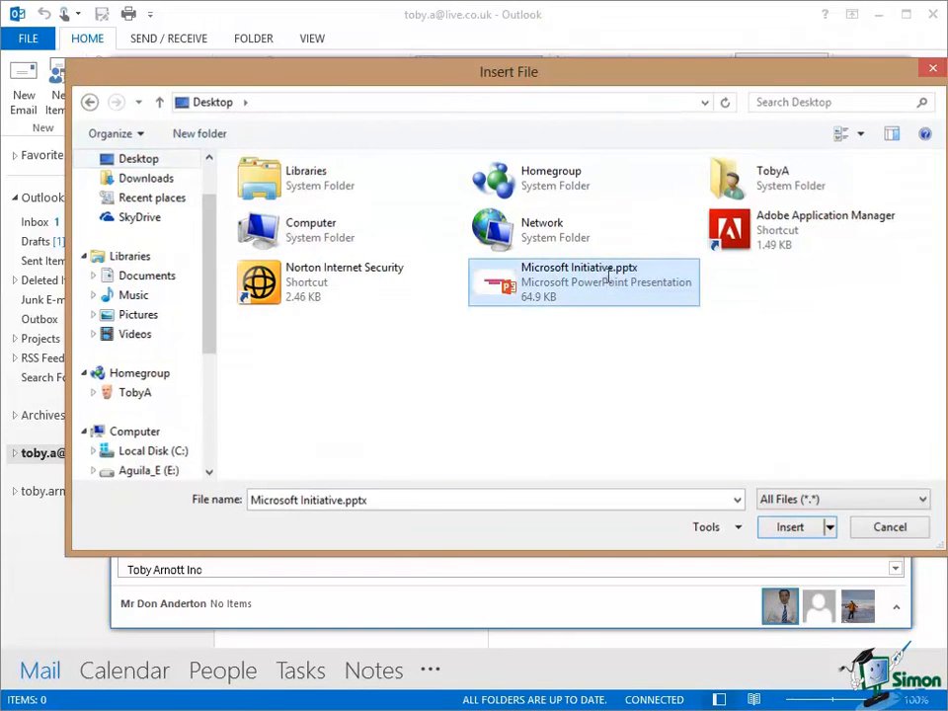
{"action": "double_click", "coordinate": [610, 279]}
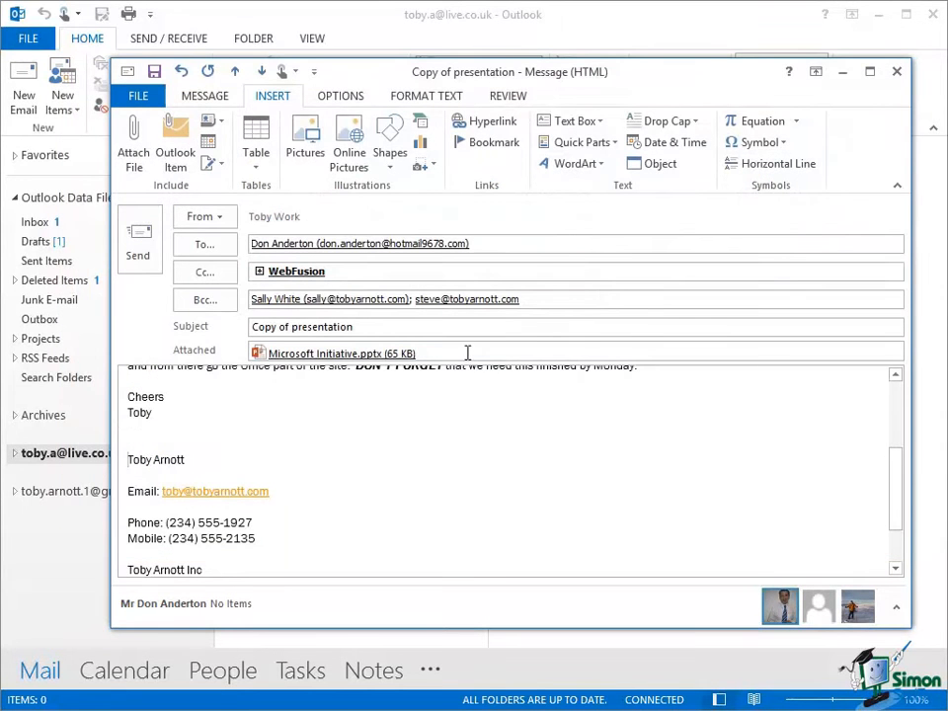